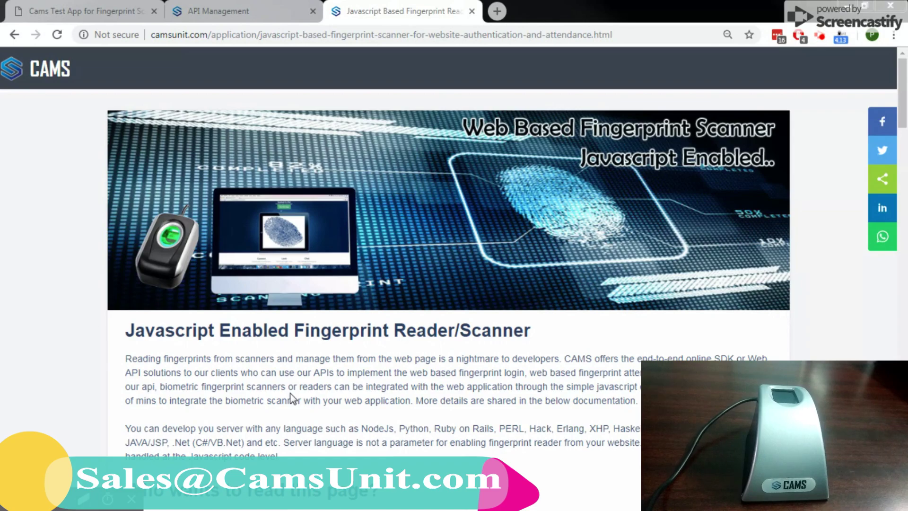
- Look over the empty fingerprint test page, then bring up the API Management Device Management list
scroll(296, 395, "down", 2)
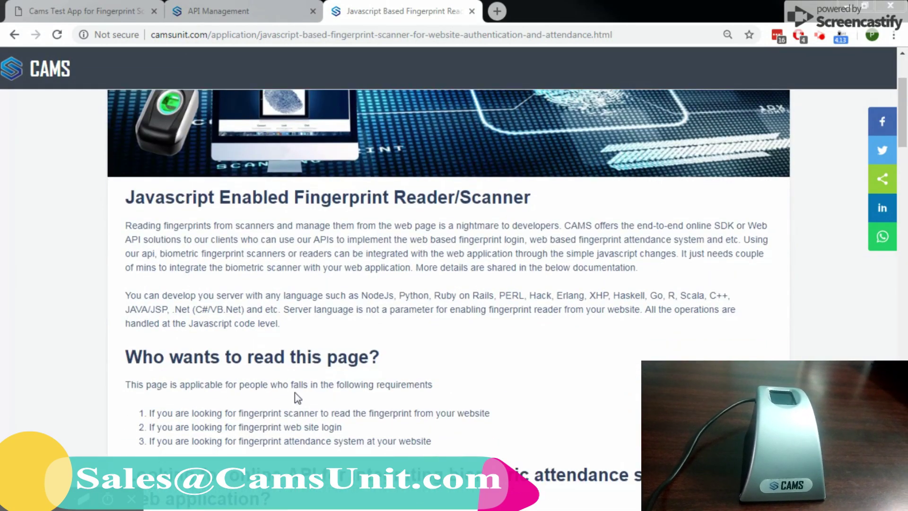
scroll(295, 396, "up", 1)
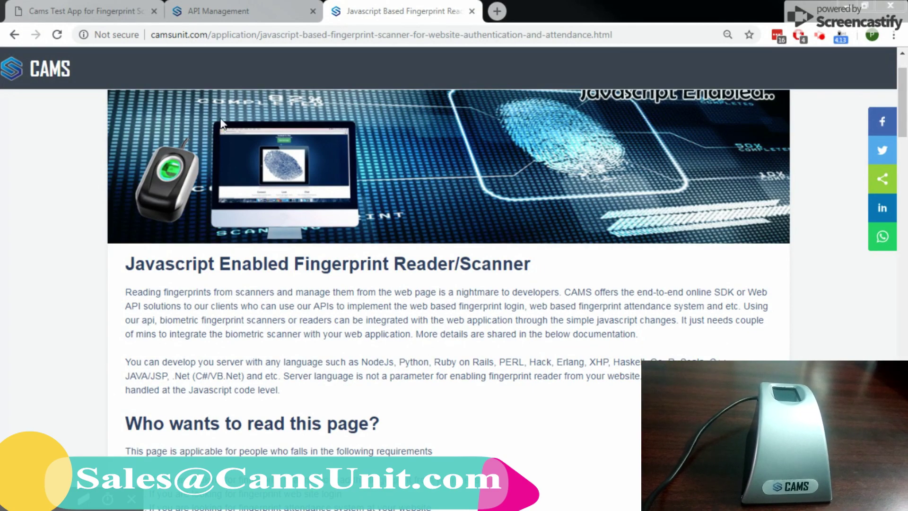
left_click(76, 2)
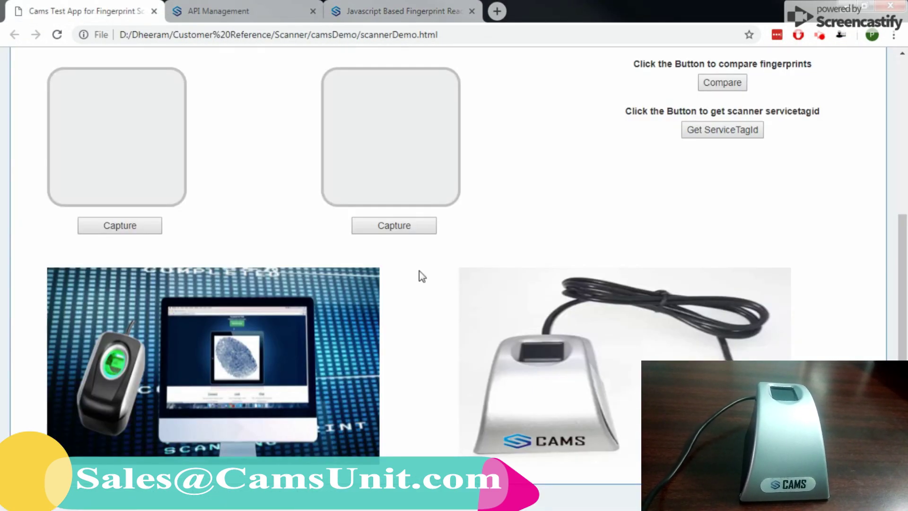
scroll(550, 225, "up", 5)
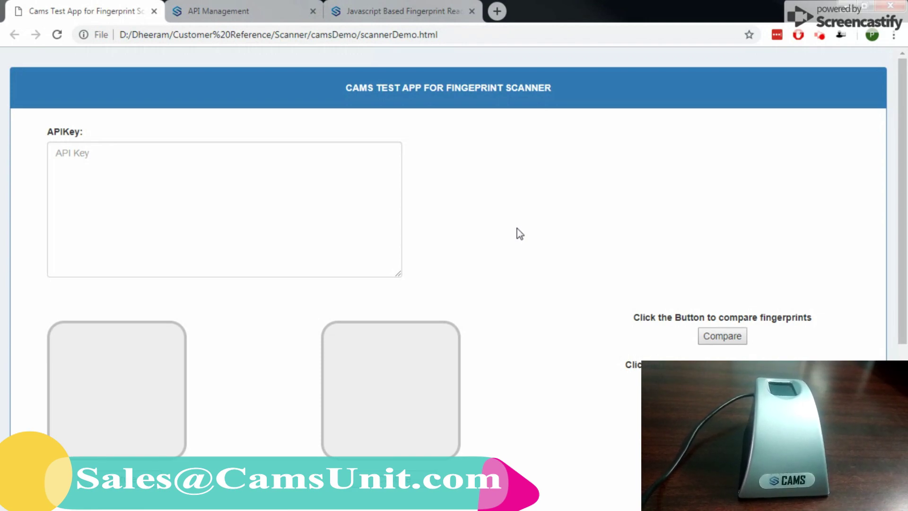
left_click(268, 4)
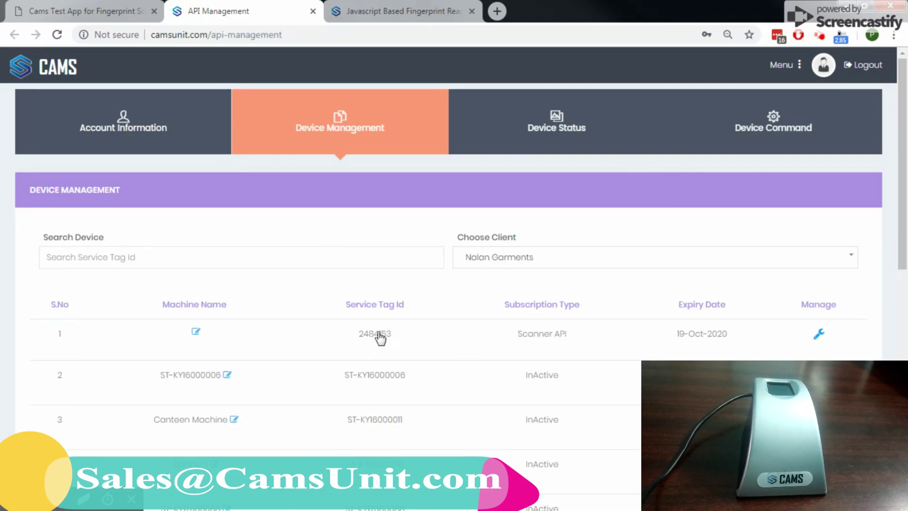
- Return to the test page, highlight the '[-302] API Key is invalid' error, and focus the empty API Key box
left_click(76, 11)
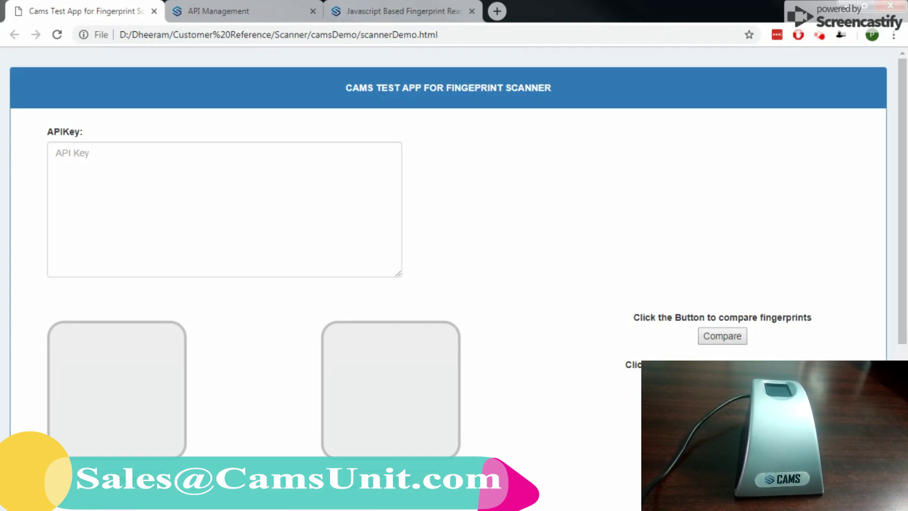
left_click(189, 11)
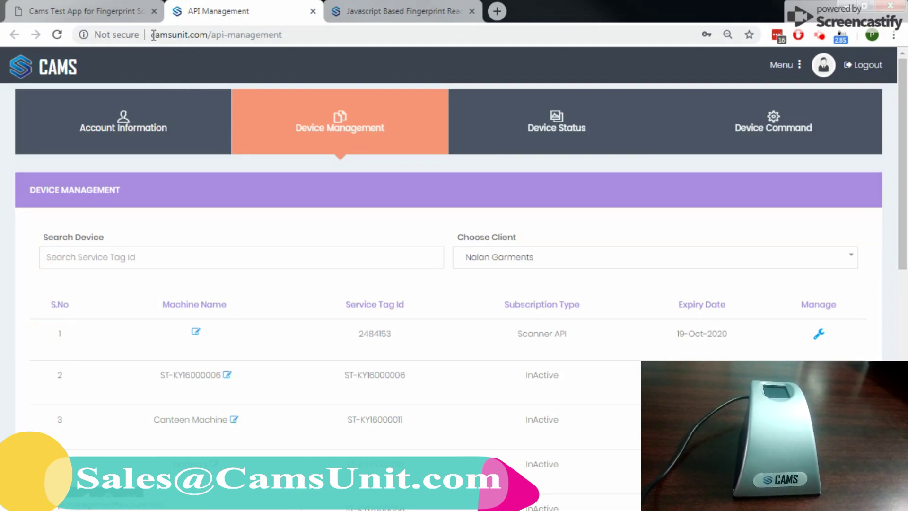
left_click(105, 14)
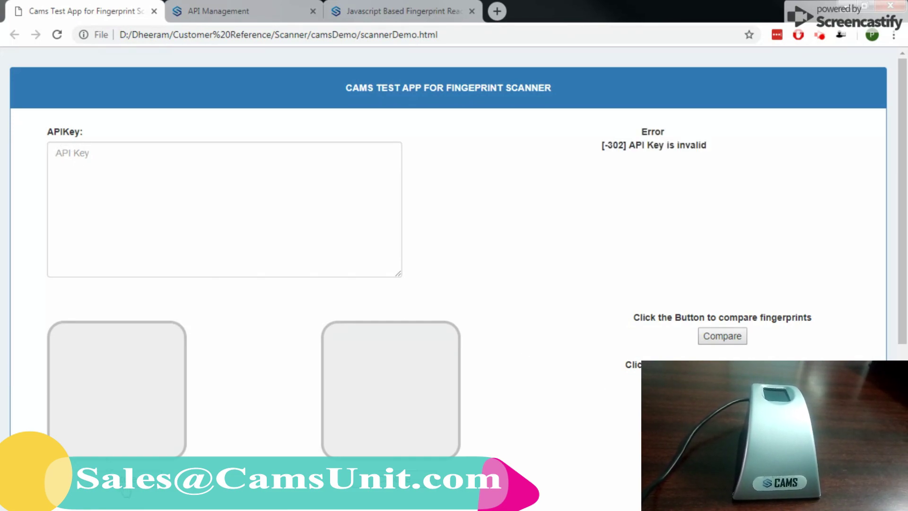
left_click_drag(630, 145, 701, 156)
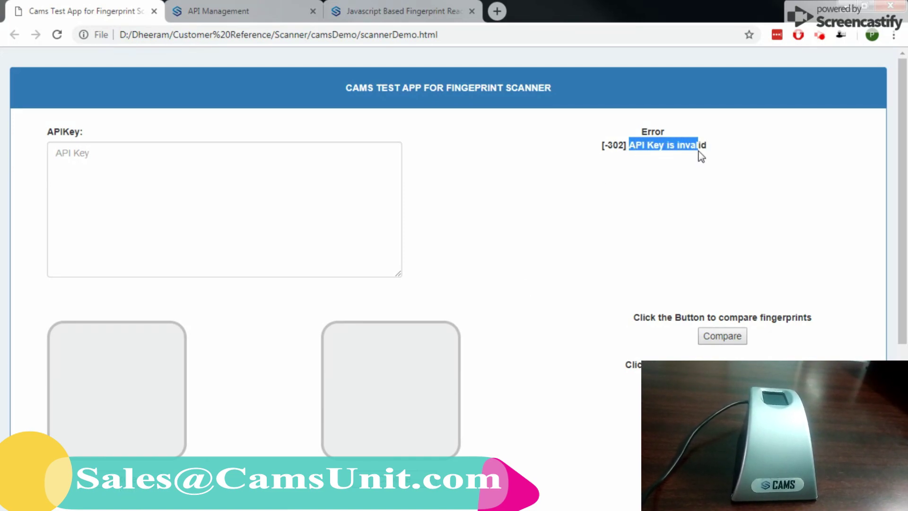
left_click(218, 181)
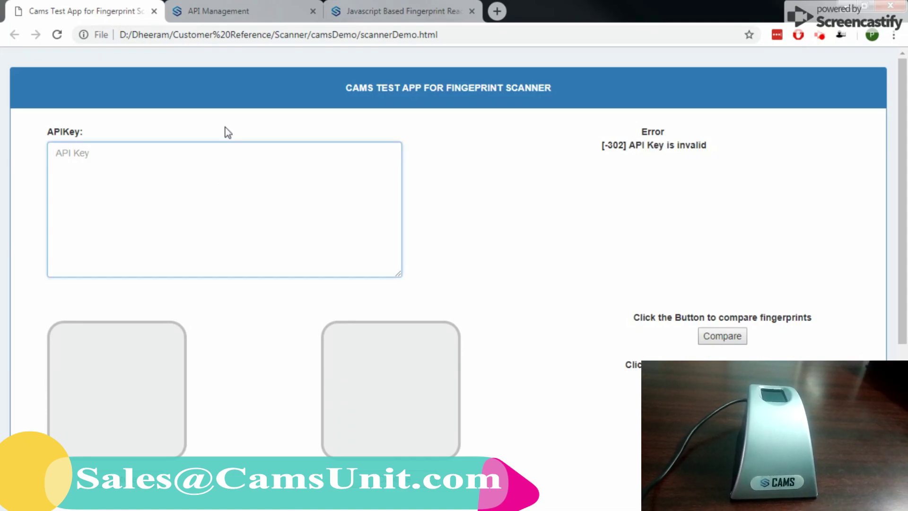
- Copy the Scanner API device's full API key from its Manage settings
left_click(269, 6)
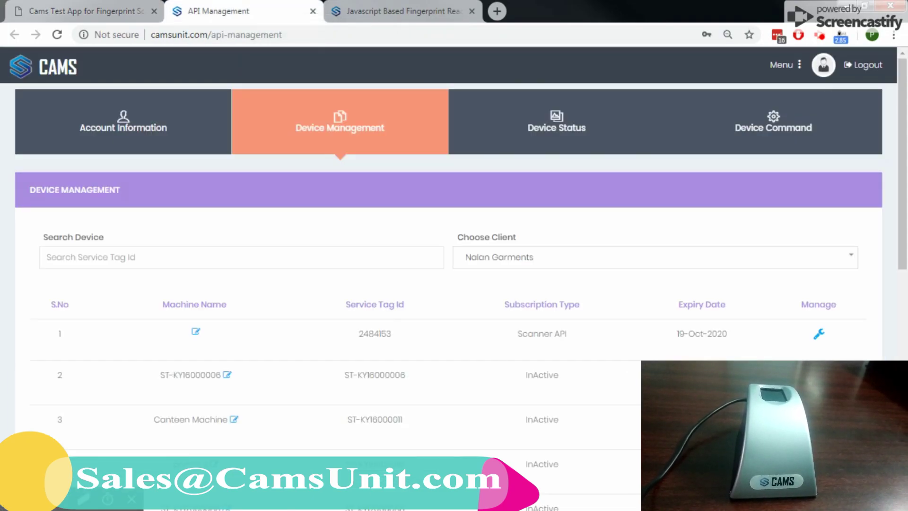
left_click(818, 336)
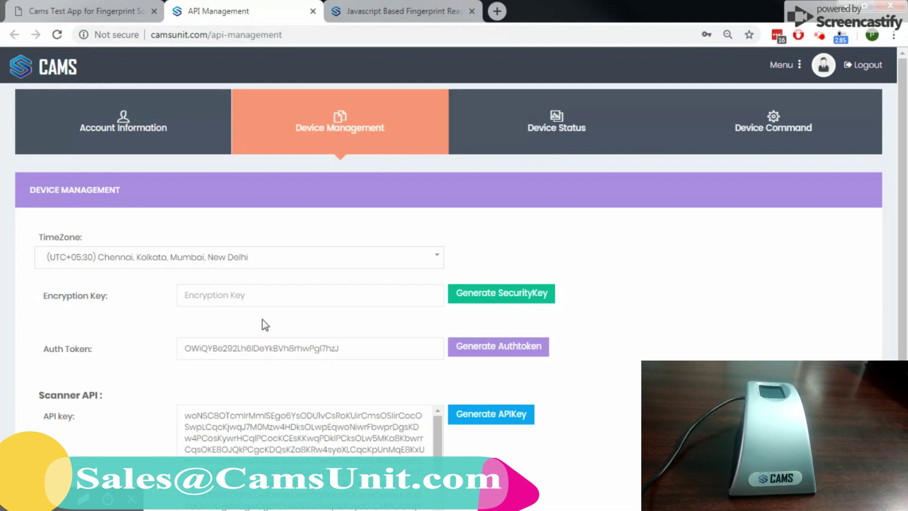
scroll(262, 320, "down", 2)
left_click(312, 390)
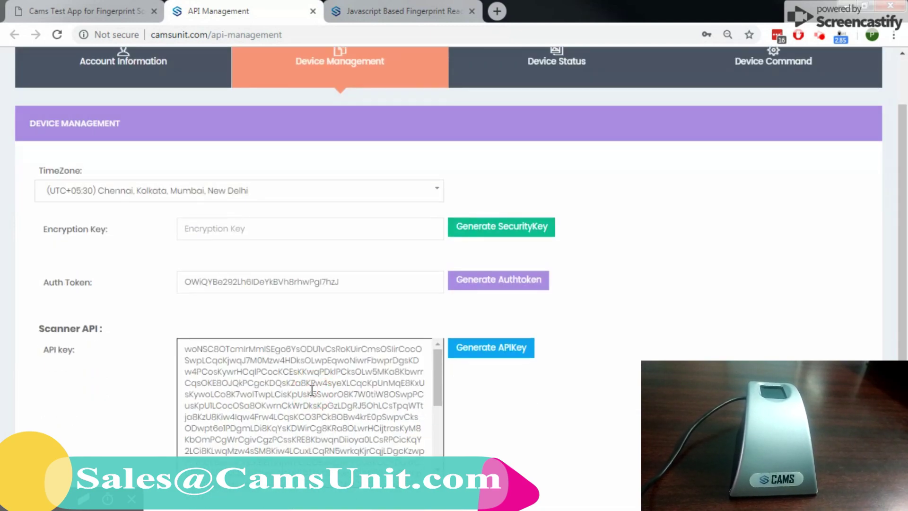
key("ctrl+a")
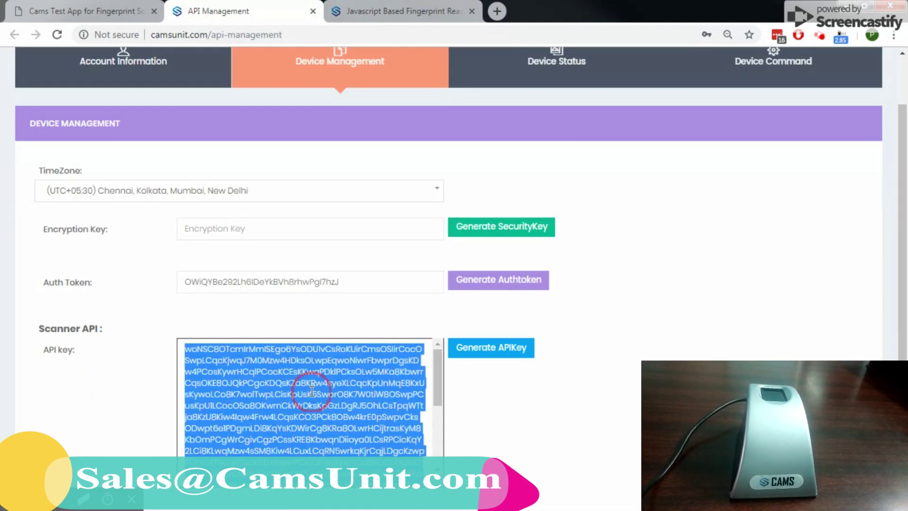
right_click(312, 390)
left_click(344, 198)
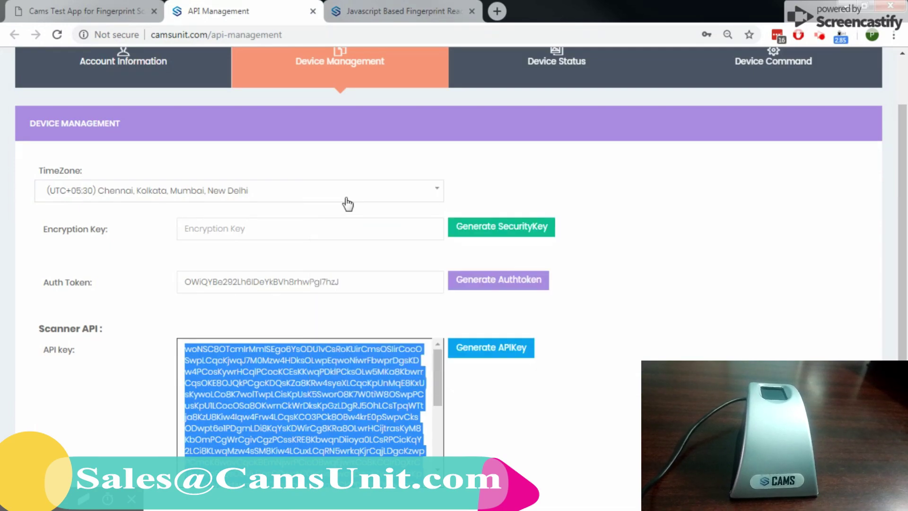
- Paste the API key into the API Key box on the fingerprint test page
left_click(116, 10)
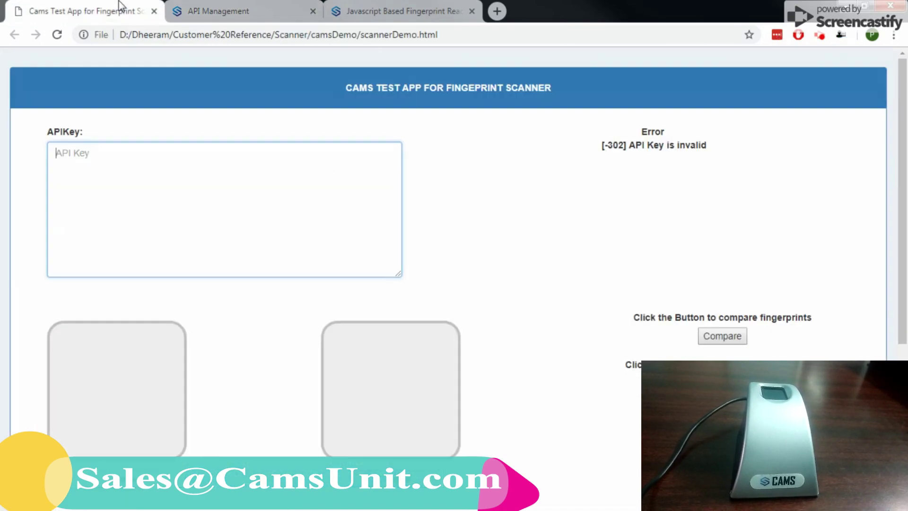
right_click(181, 184)
left_click(212, 263)
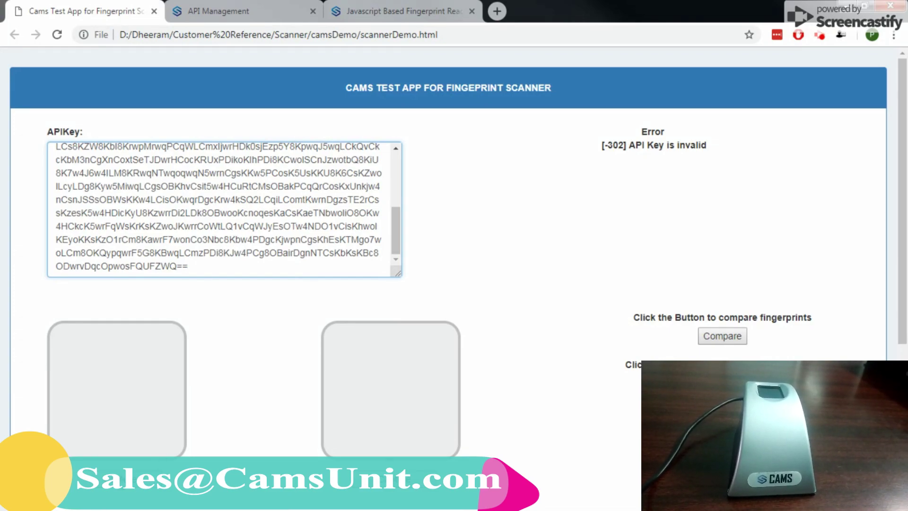
key("Tab")
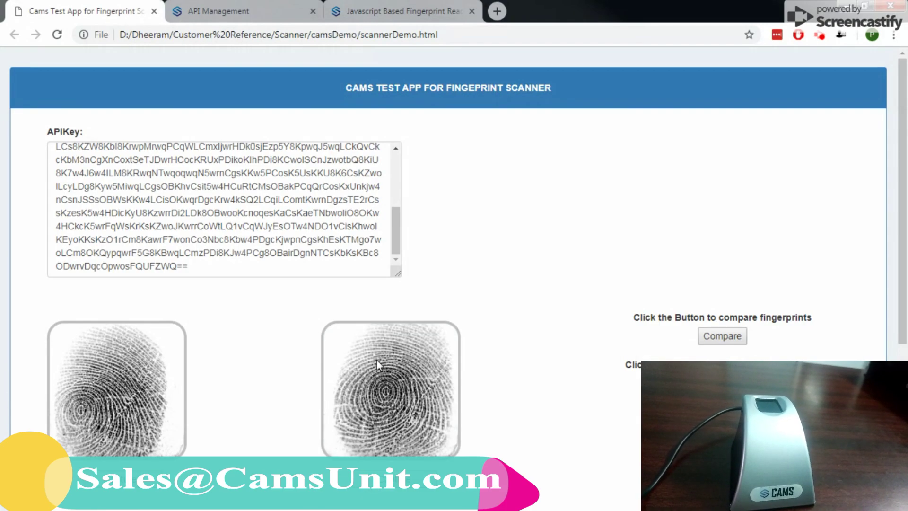
- Compare the two captured fingerprints to get a 42.02 match score
left_click(713, 342)
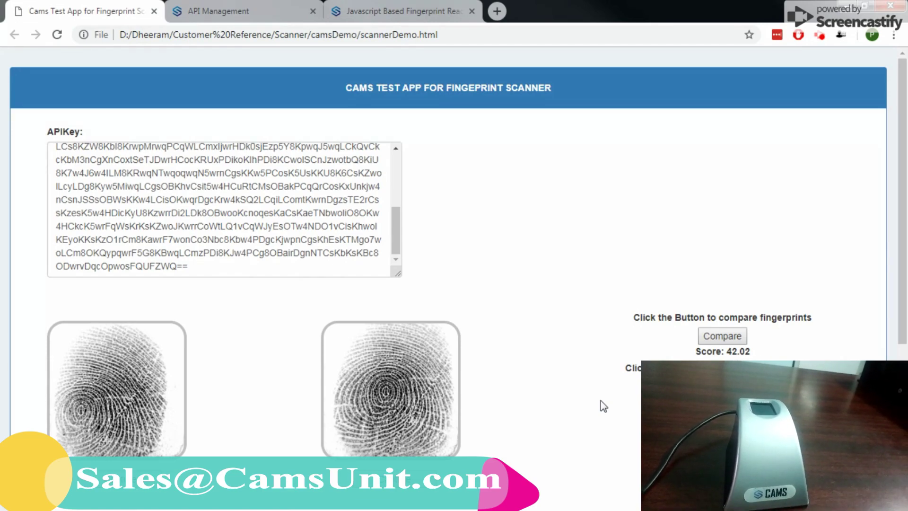
- View scannerDemo.html's source and highlight the capture(apiKey, returnPNGImage); line
right_click(479, 227)
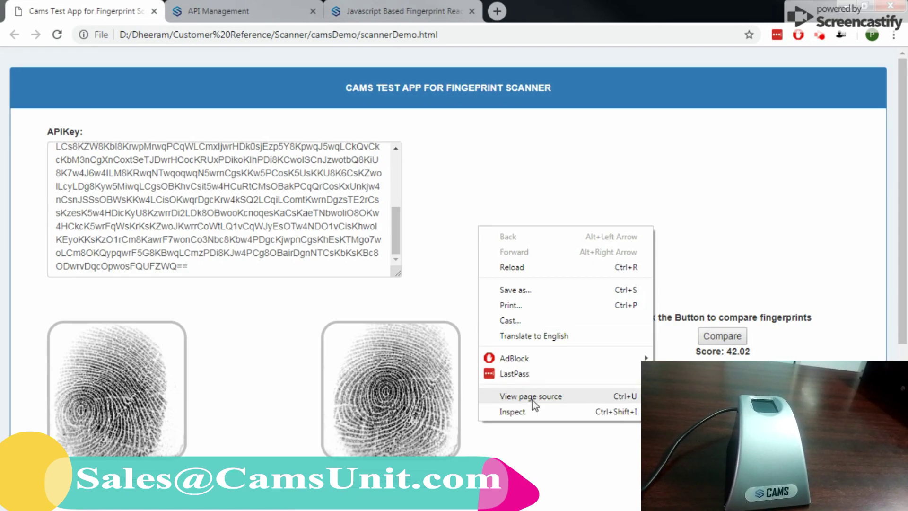
left_click(548, 397)
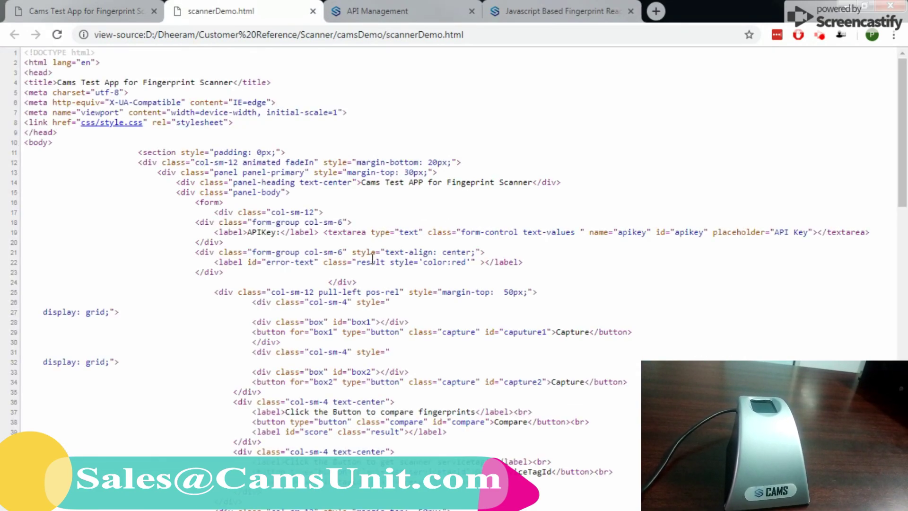
scroll(372, 258, "down", 3)
scroll(372, 258, "down", 6)
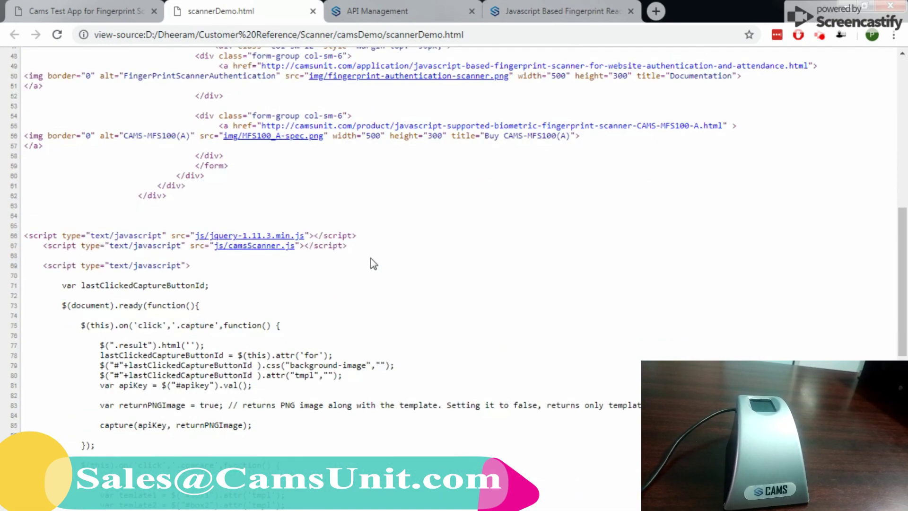
scroll(373, 263, "down", 1)
left_click_drag(99, 359, 262, 361)
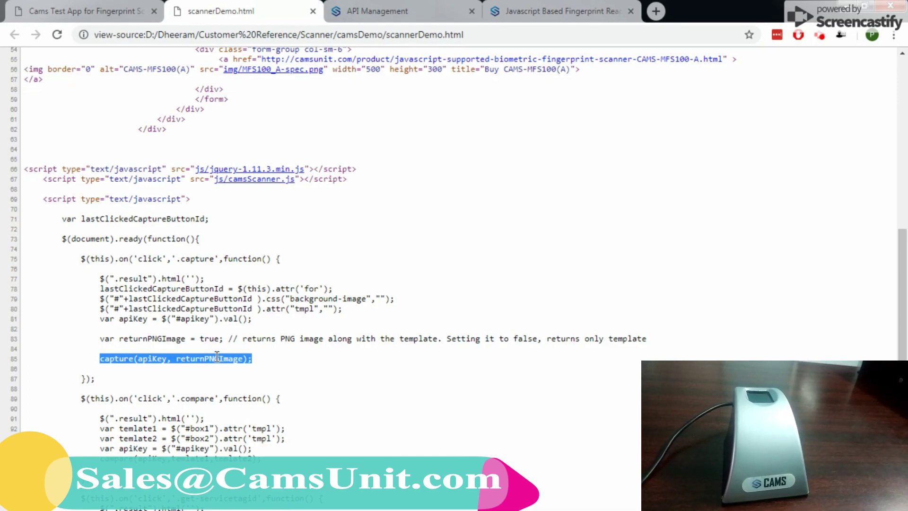
scroll(220, 358, "down", 4)
- Highlight the onSuccess function name and successData.template in the source code
scroll(191, 385, "down", 1)
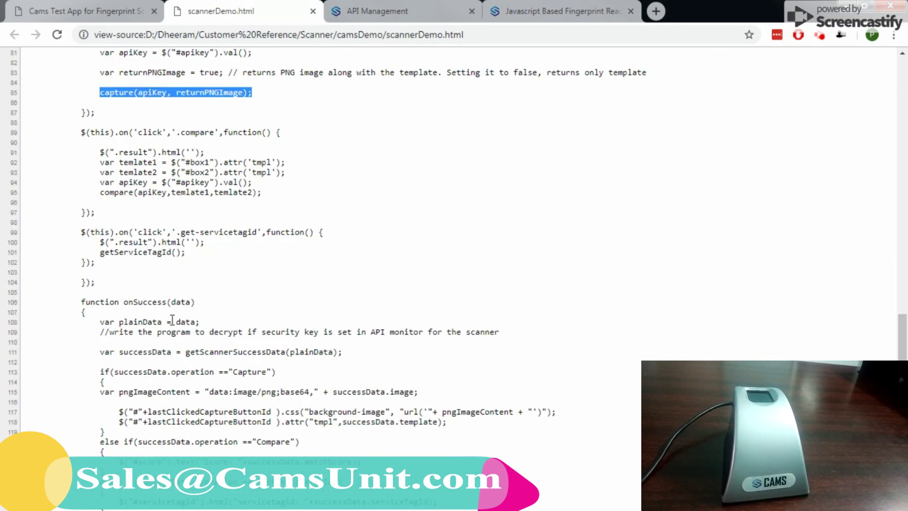
double_click(144, 302)
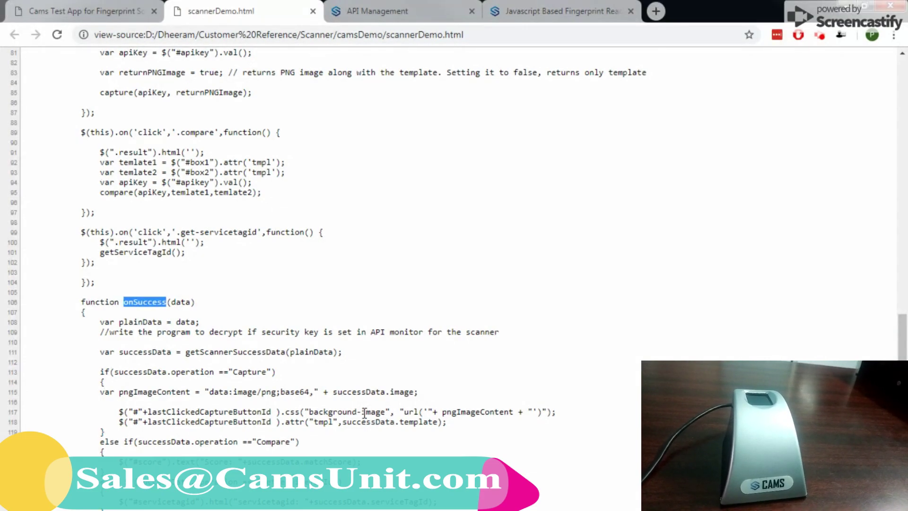
left_click_drag(425, 422, 365, 422)
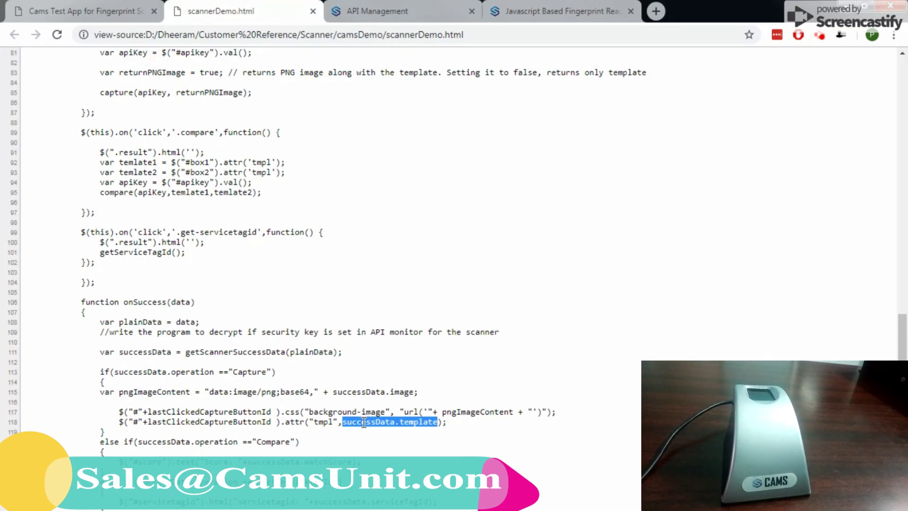
scroll(282, 278, "down", 2)
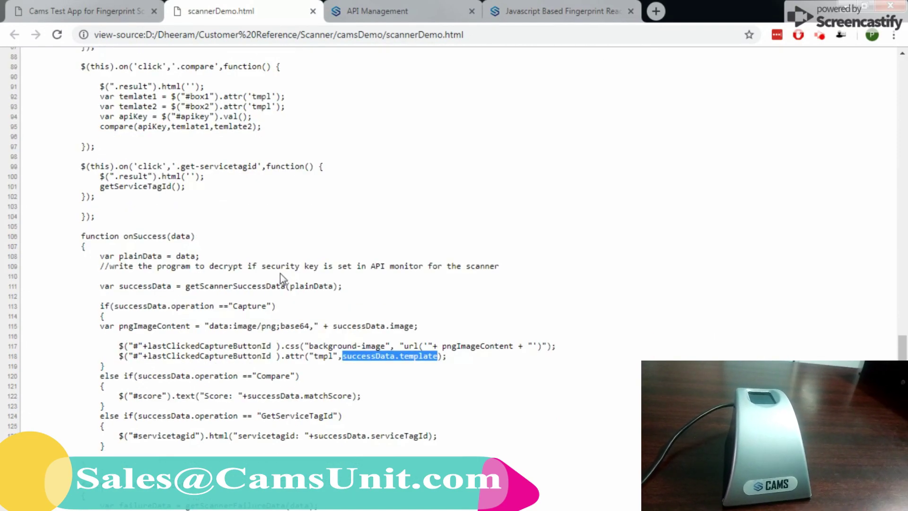
scroll(280, 273, "up", 10)
- Return to the CAMS fingerprint reader article and highlight camsunit.com in its address
left_click(137, 11)
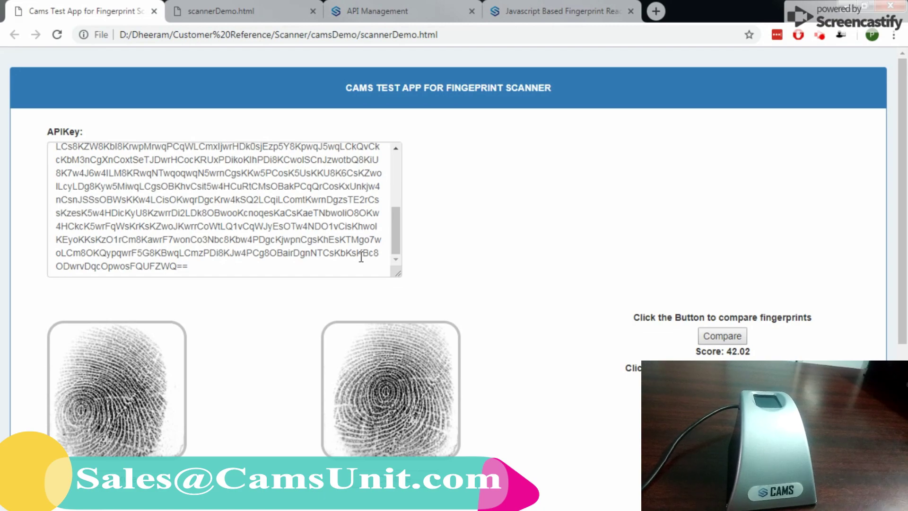
left_click(510, 11)
left_click_drag(156, 35, 208, 35)
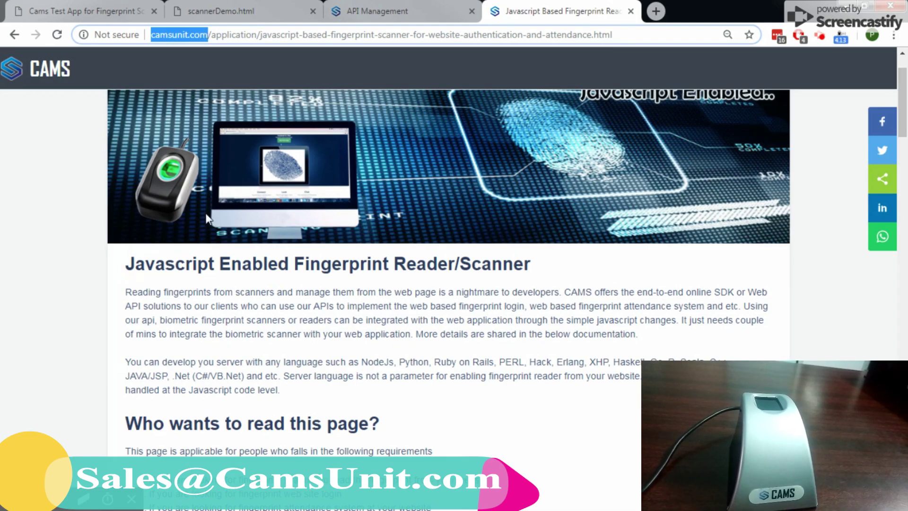